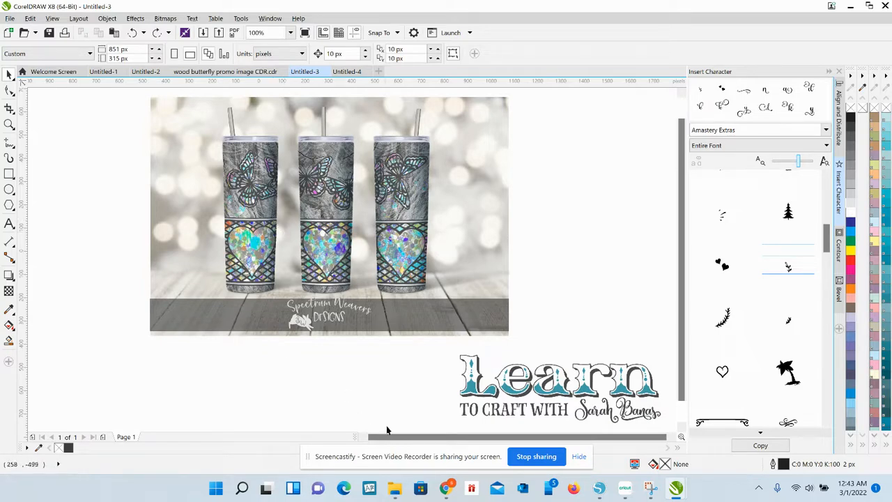
# Switch to the browser, go to the Design Bundles Plus Membership page, and launch the DesignScape editor
pyautogui.moveTo(445, 488)
pyautogui.click(395, 443)
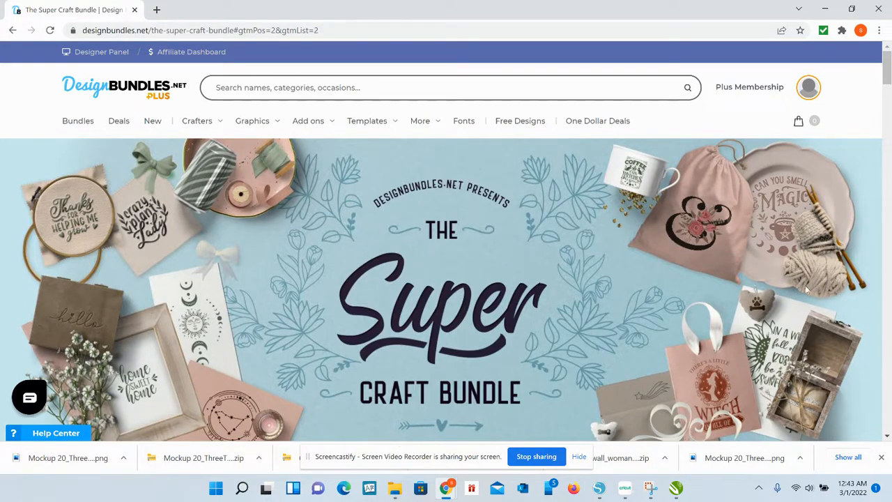
pyautogui.click(758, 91)
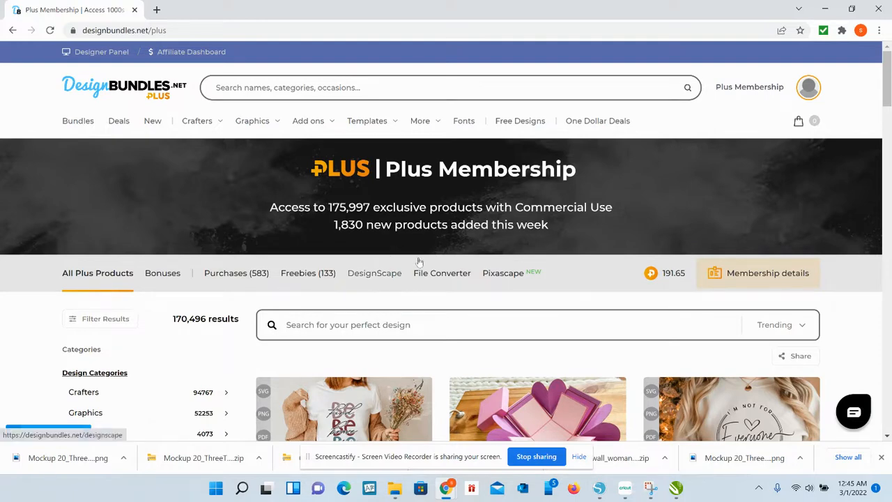
pyautogui.click(394, 274)
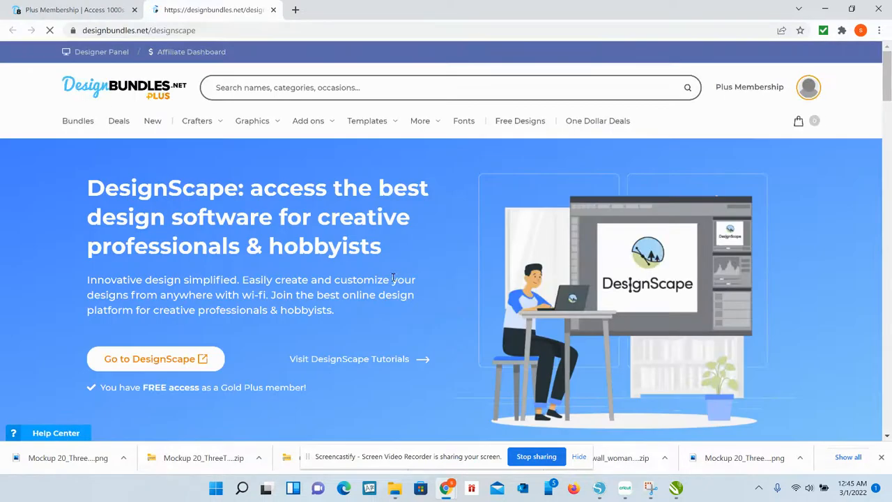
pyautogui.click(153, 359)
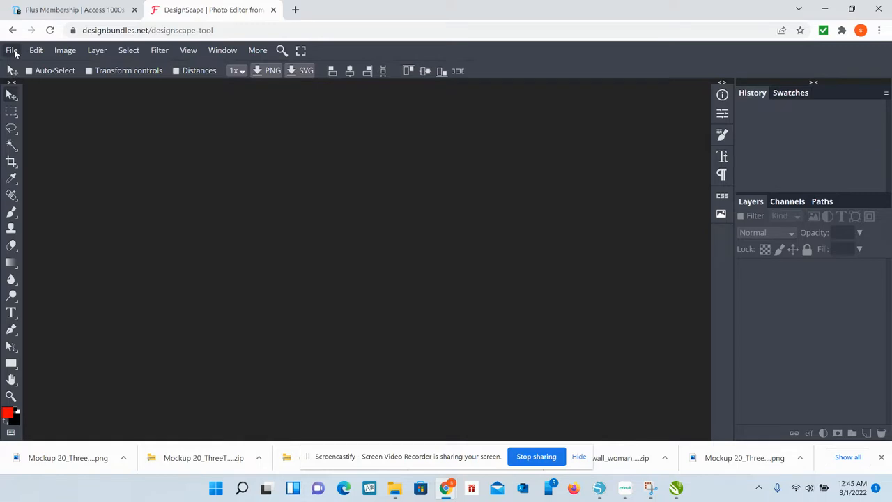
# Open the layered Mockup 20_ThreeTumblers file from the Mockup 20_ThreeTumblers folder inside A1
pyautogui.click(14, 53)
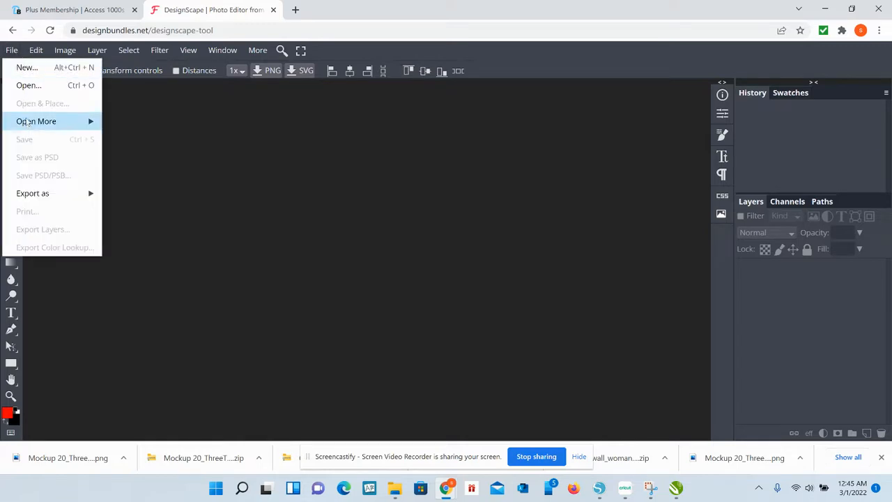
pyautogui.click(24, 88)
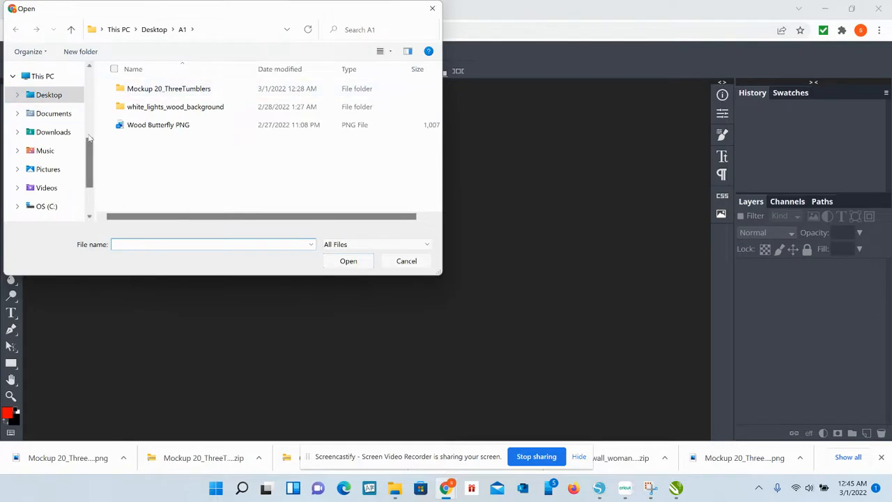
pyautogui.moveTo(90, 143); pyautogui.dragTo(87, 78)
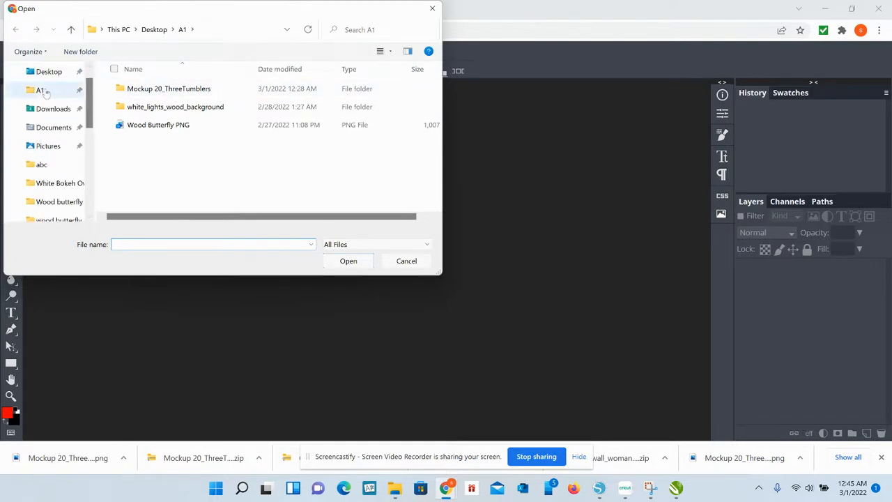
pyautogui.doubleClick(159, 91)
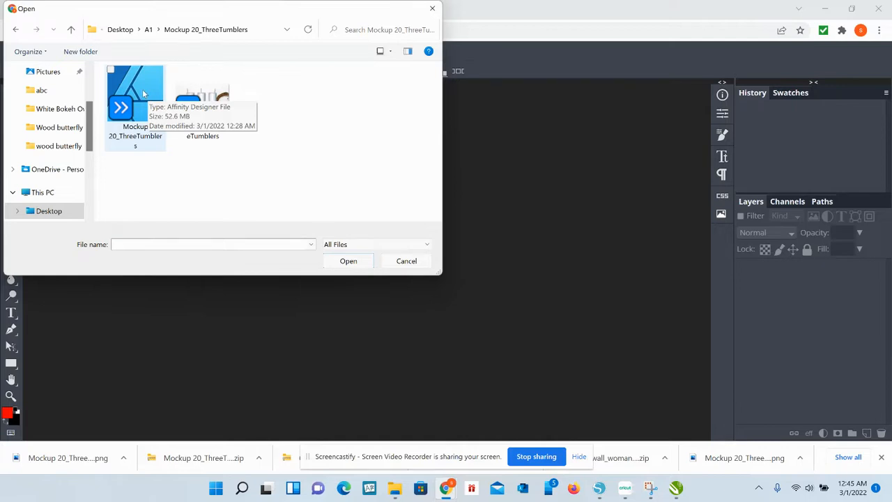
pyautogui.doubleClick(142, 94)
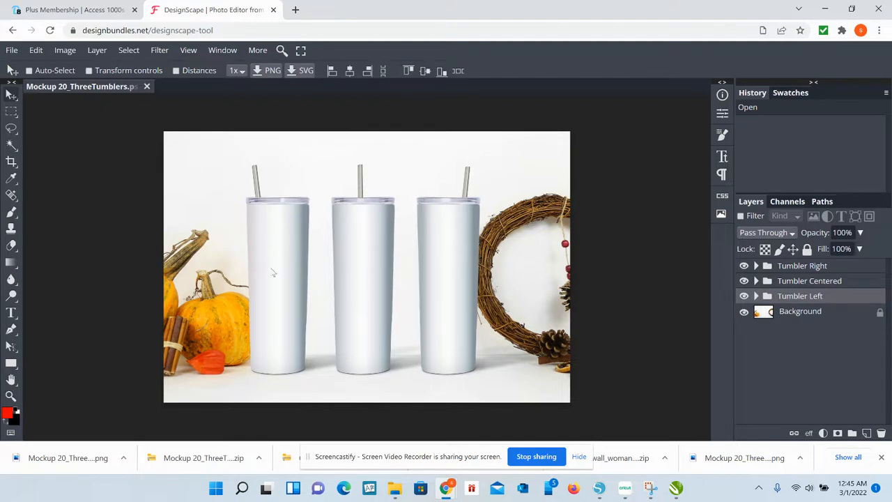
# Move the Tumbler Left group closer to the centre tumbler and hide the Background layer
pyautogui.moveTo(272, 272); pyautogui.dragTo(290, 274)
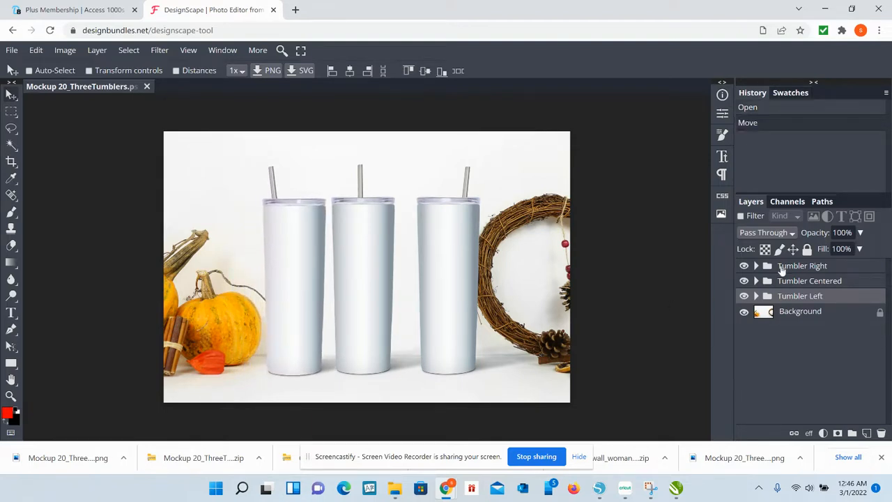
pyautogui.click(789, 315)
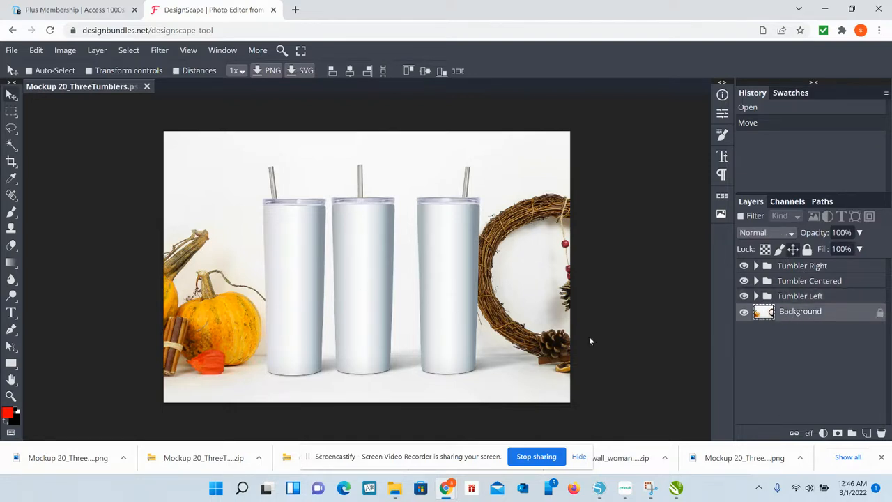
pyautogui.click(743, 312)
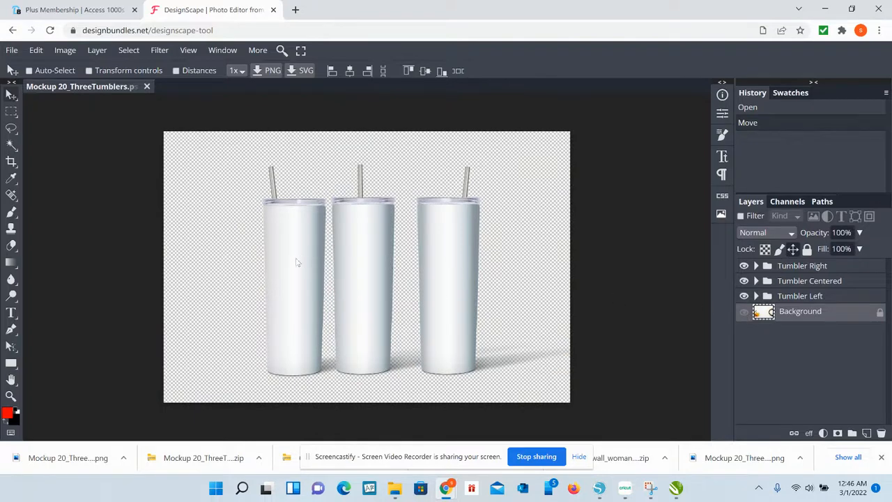
# Move the Tumbler Left group back away from the centre tumbler so the three tumblers are roughly evenly spaced
pyautogui.moveTo(297, 262); pyautogui.dragTo(291, 262)
pyautogui.click(826, 298)
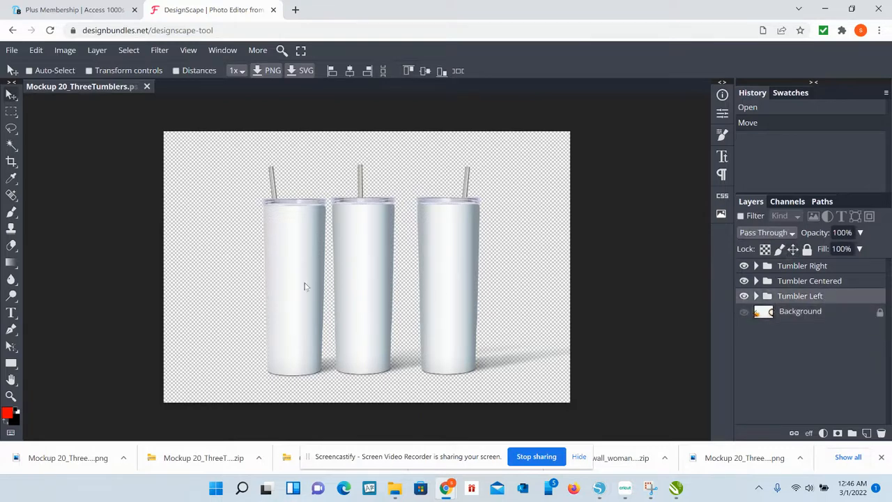
pyautogui.moveTo(293, 282); pyautogui.dragTo(293, 286)
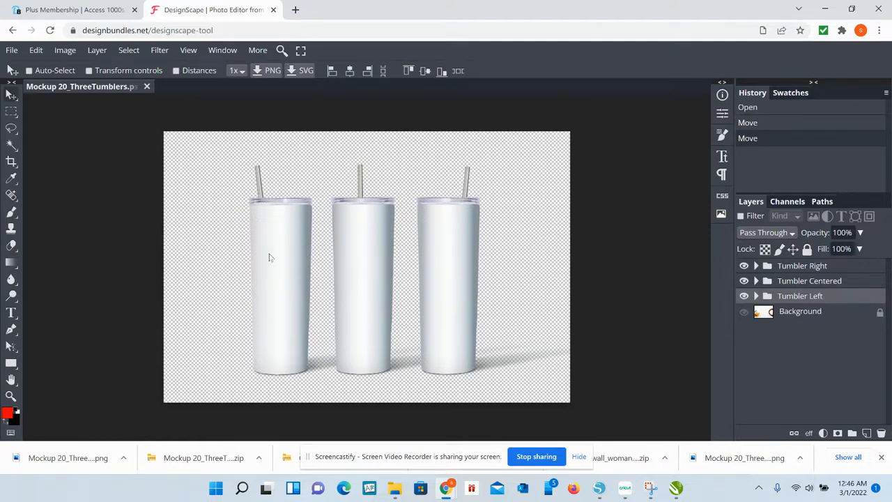
# Expand the Tumbler Centered group and open its design smart object for editing
pyautogui.click(790, 283)
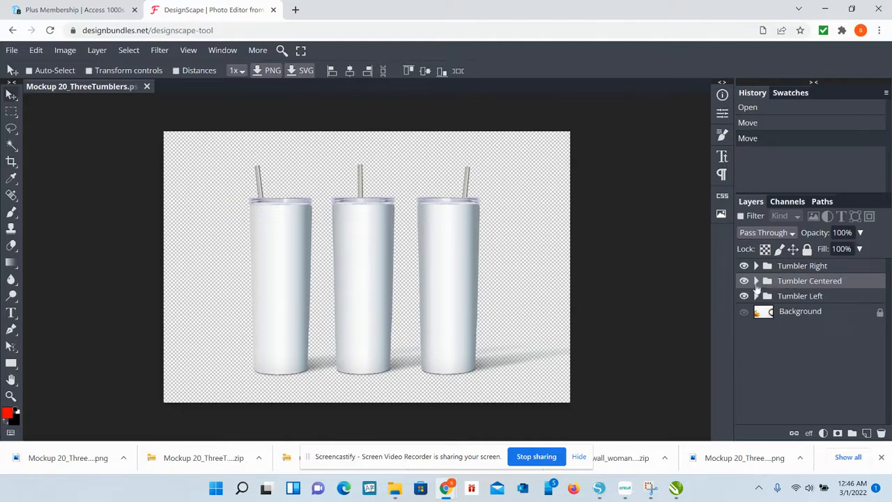
pyautogui.click(756, 281)
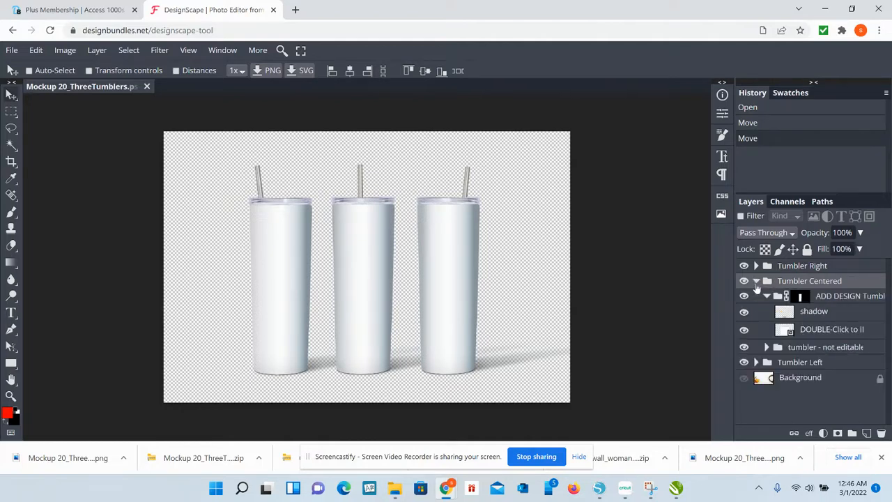
pyautogui.doubleClick(785, 330)
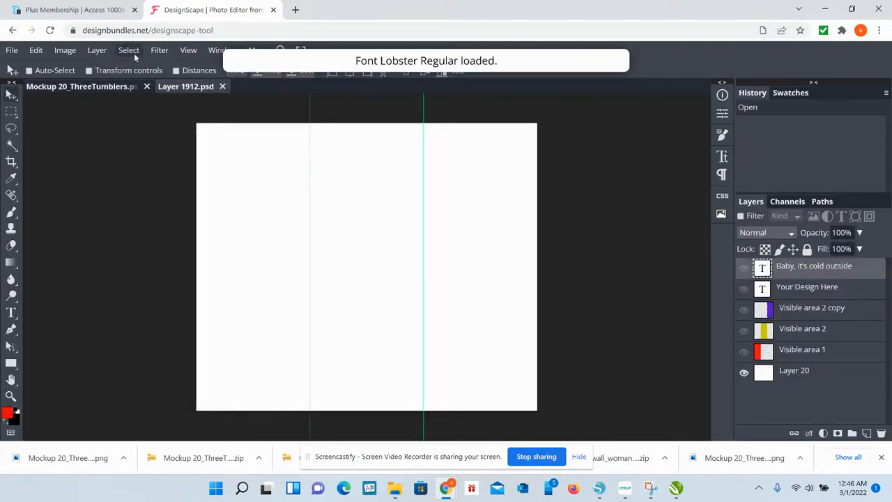
# Place Wood Butterfly PNG from the A1 folder into the smart object and enlarge it to about 147% by 150%, filling the canvas
pyautogui.click(13, 52)
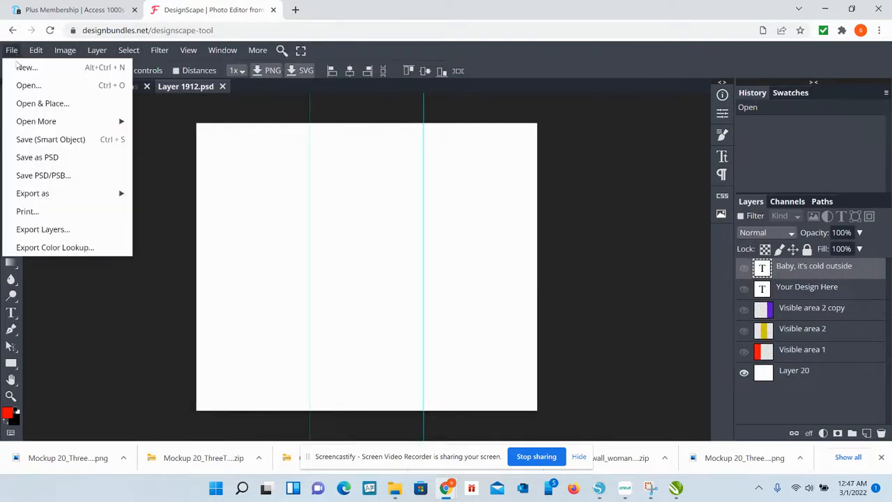
pyautogui.click(27, 103)
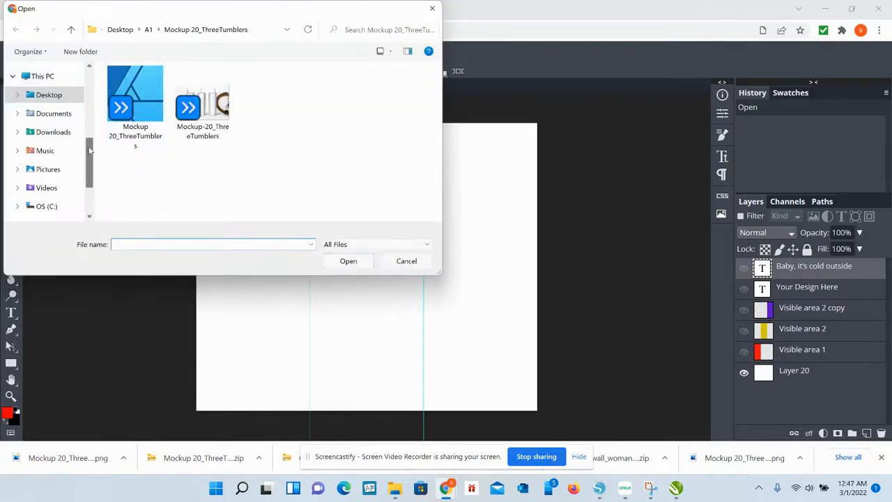
pyautogui.scroll(5, 90, 150)
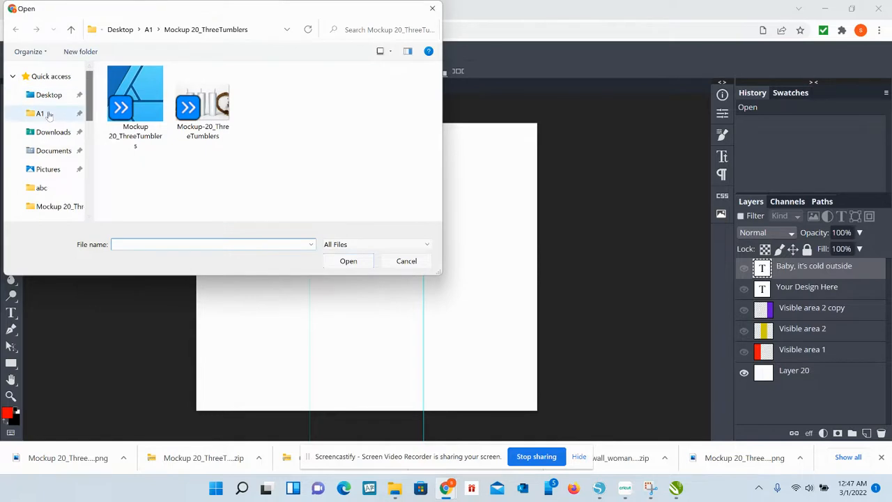
pyautogui.click(42, 113)
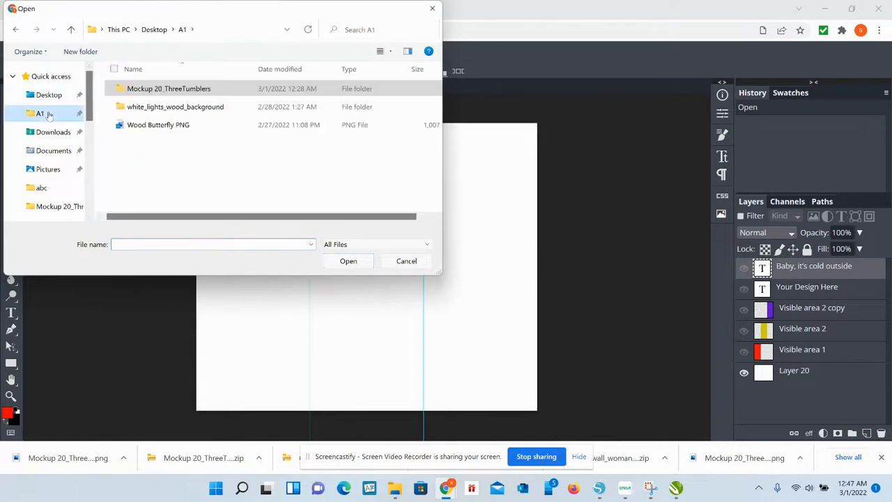
pyautogui.doubleClick(157, 126)
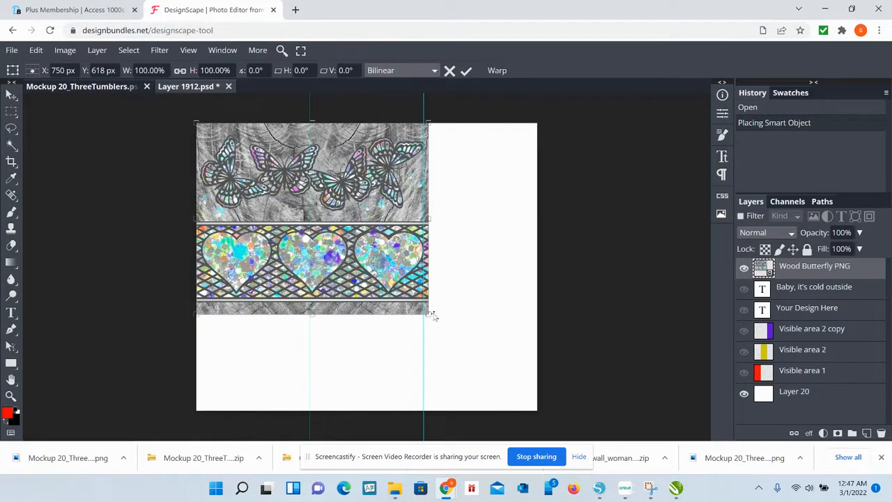
pyautogui.moveTo(432, 316); pyautogui.dragTo(537, 411)
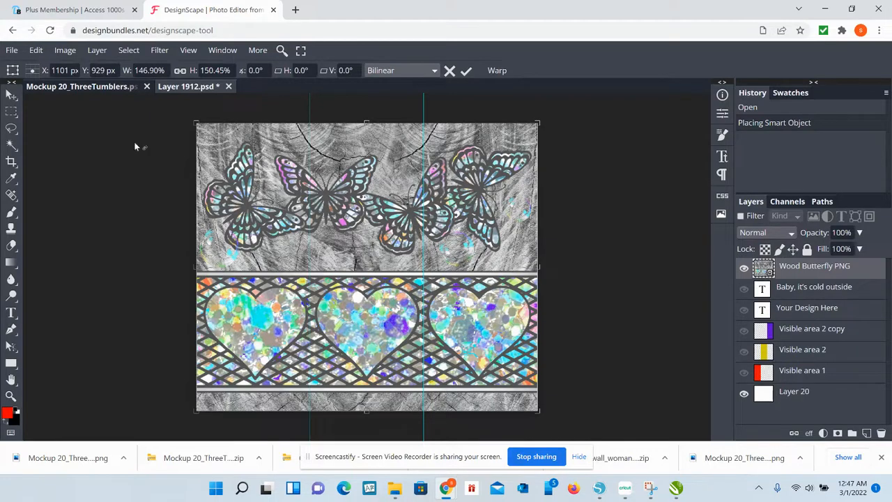
# Save the smart object with the butterfly design and return to the Mockup 20_ThreeTumblers document
pyautogui.click(11, 50)
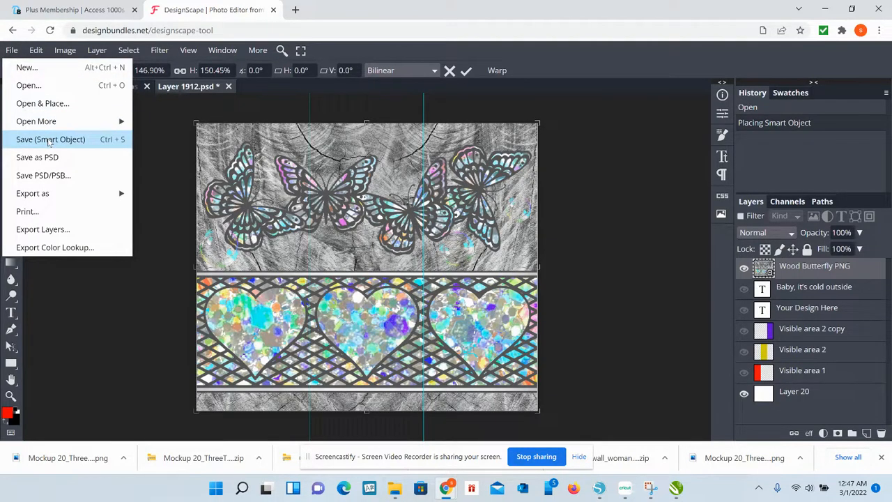
pyautogui.click(49, 140)
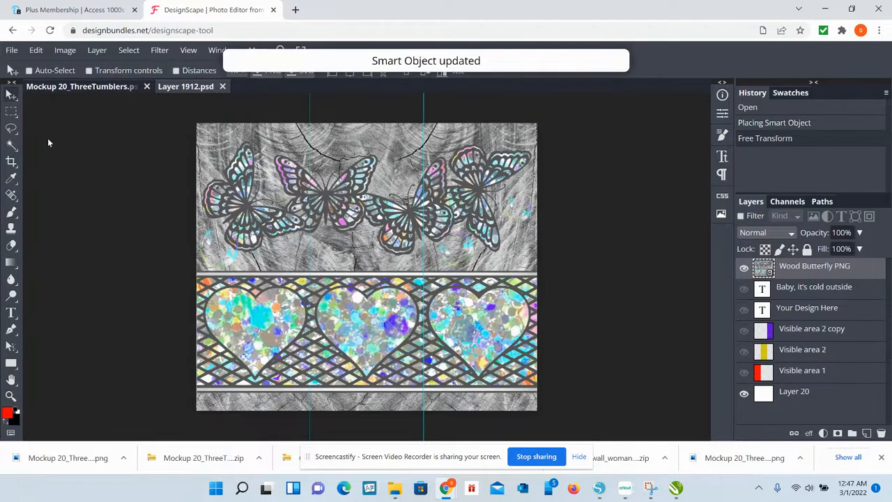
pyautogui.click(87, 89)
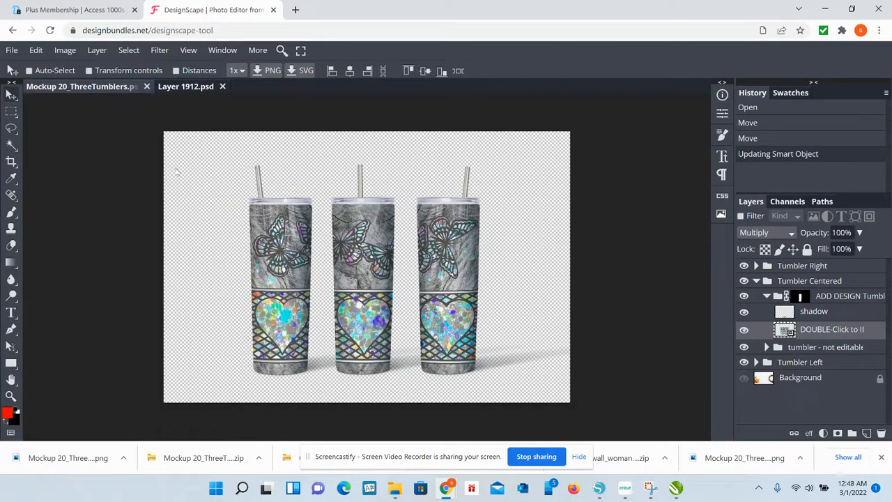
# Export the tumbler mockup with its transparent background as a 3500 × 2334 px PNG at 100% quality
pyautogui.click(12, 52)
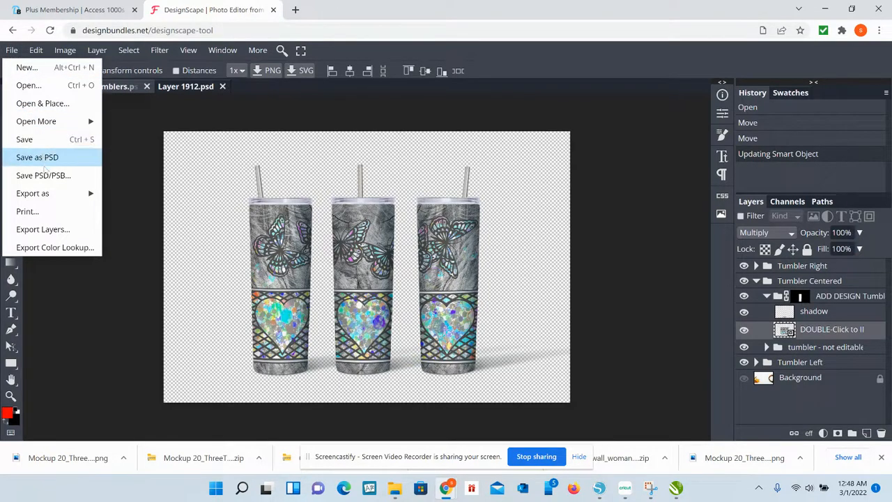
pyautogui.moveTo(49, 193)
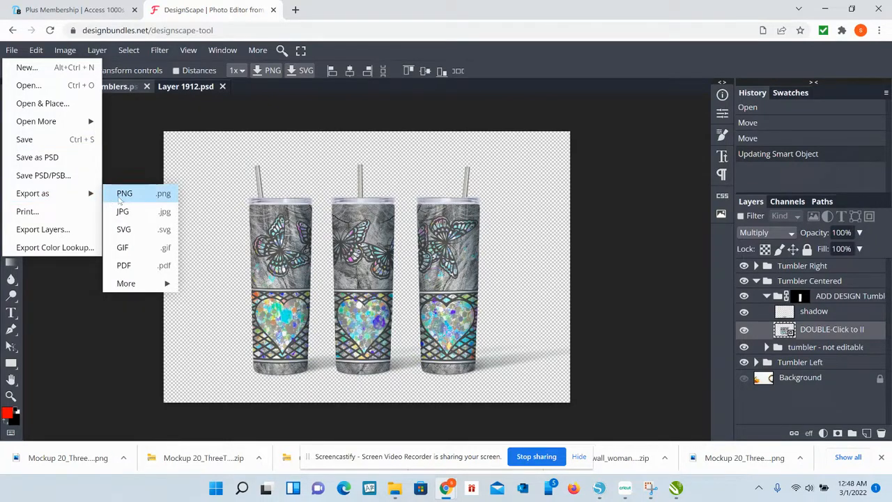
pyautogui.click(121, 195)
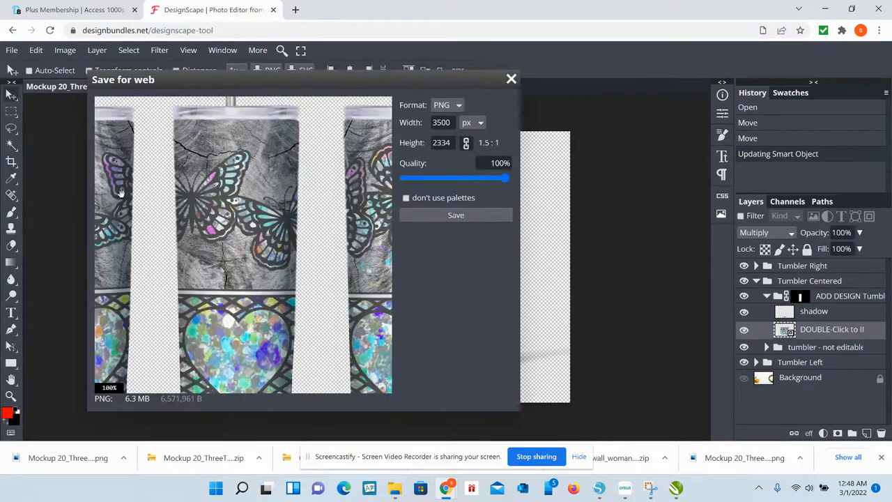
pyautogui.click(476, 215)
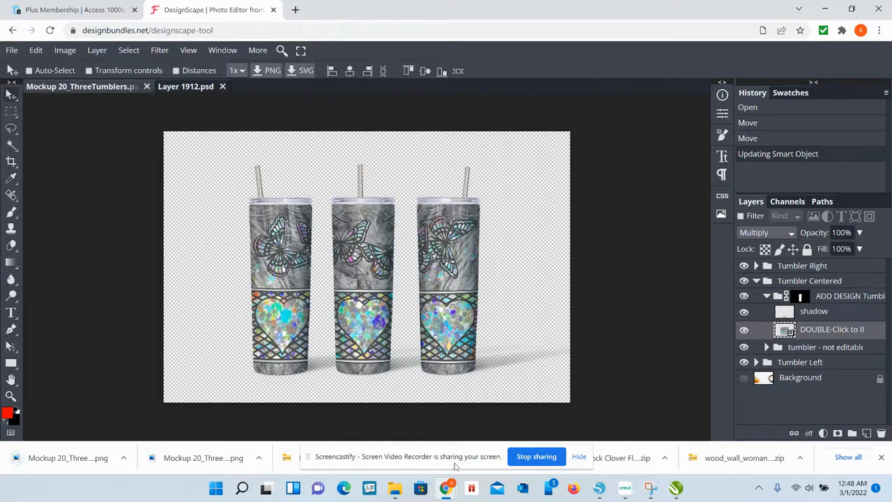
# Switch to the Untitled-3 document in CorelDRAW and delete the existing tumbler promo image with its background and logo banner
pyautogui.moveTo(631, 492)
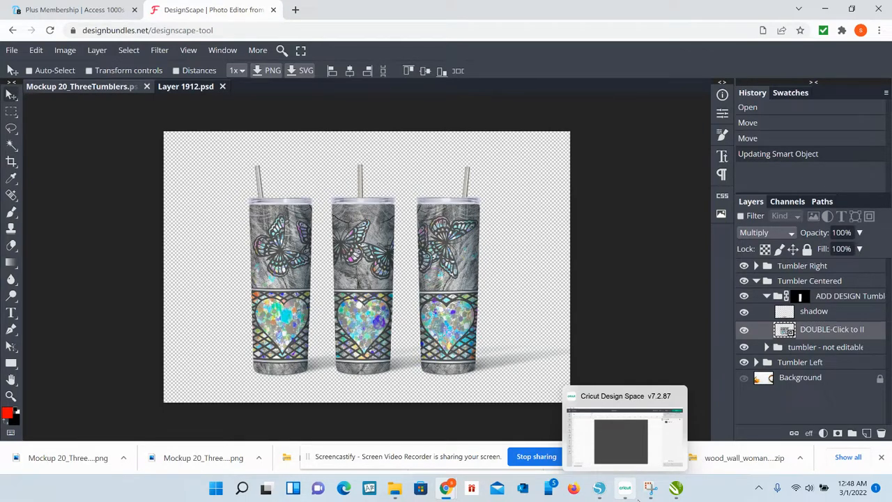
pyautogui.moveTo(677, 491)
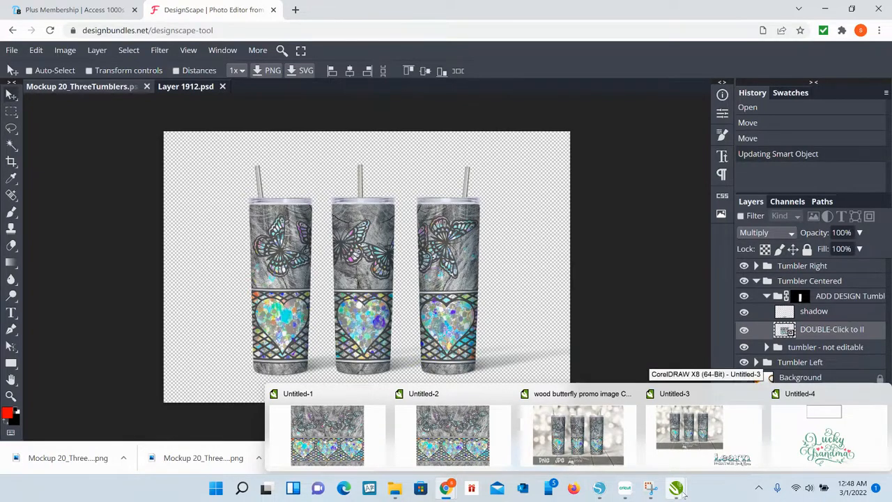
pyautogui.click(686, 432)
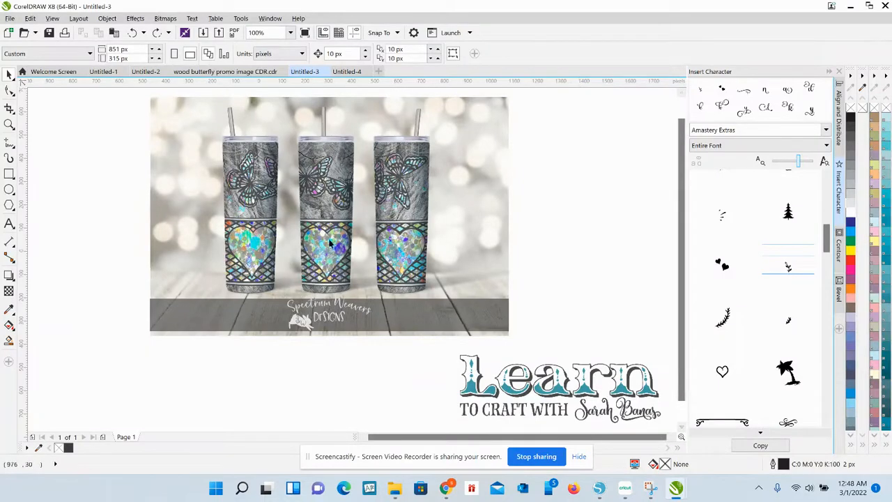
pyautogui.moveTo(129, 359); pyautogui.dragTo(587, 115)
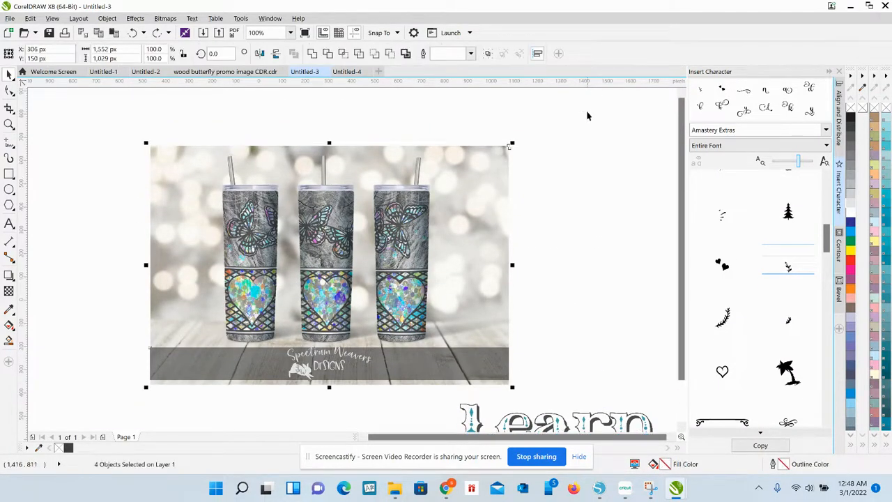
pyautogui.press('Delete')
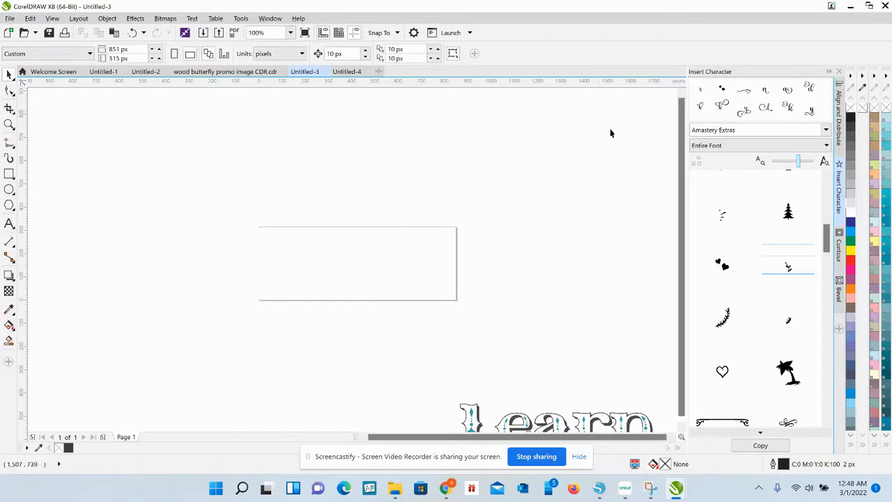
# Import Mockup 20_ThreeTumblers (2) from the Downloads folder and place it in the drawing at full size
pyautogui.scroll(-3, 682, 170)
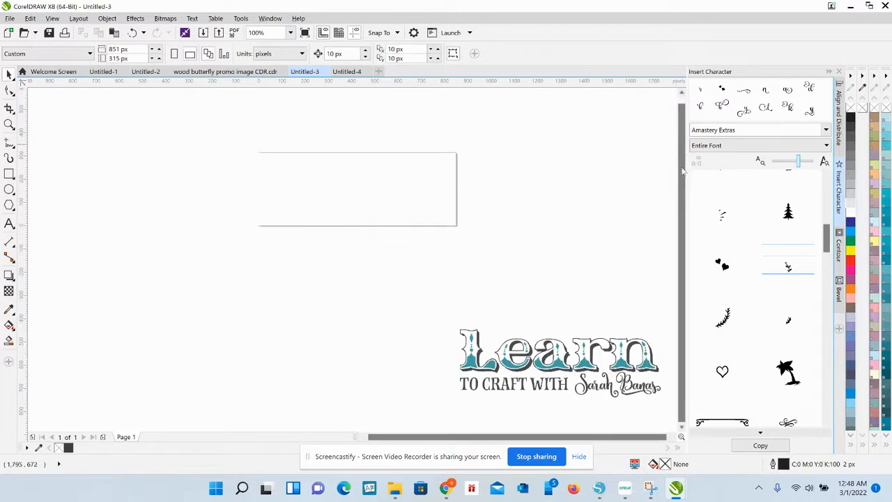
pyautogui.click(9, 19)
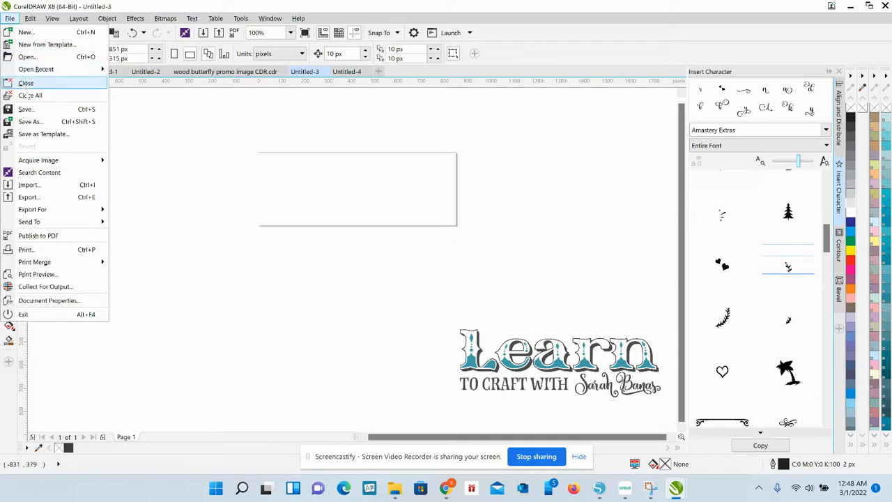
pyautogui.click(46, 184)
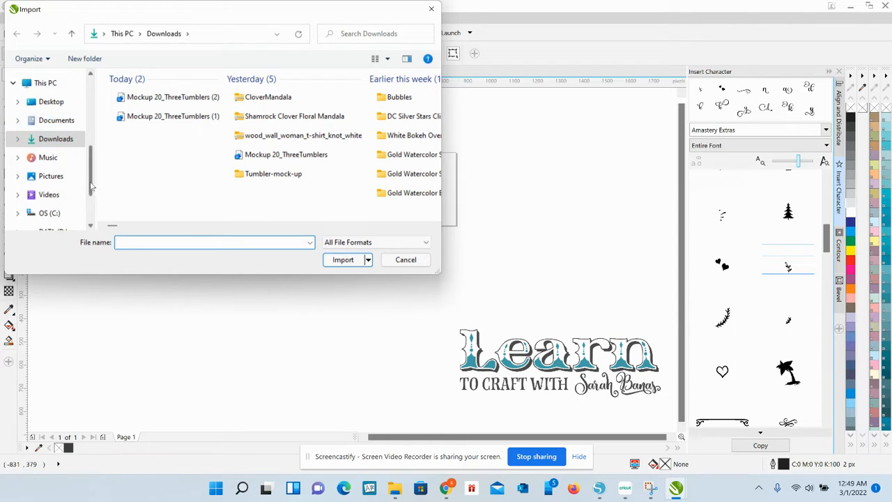
pyautogui.click(160, 98)
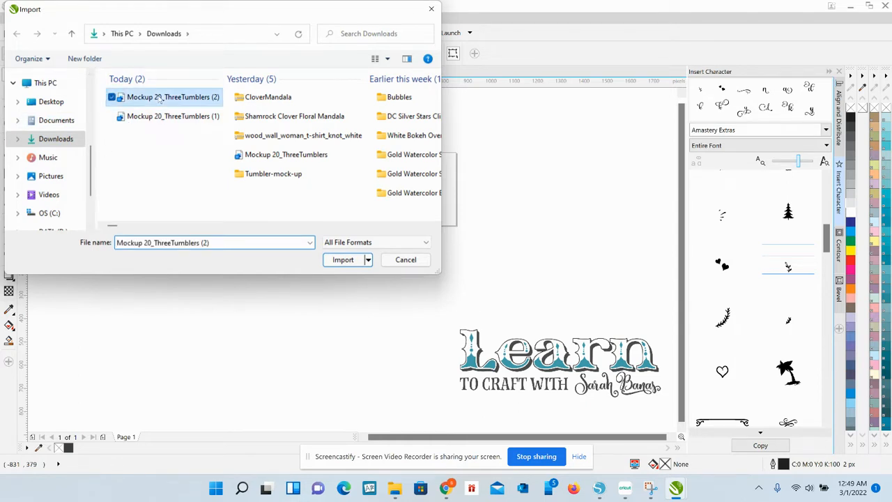
pyautogui.doubleClick(159, 98)
pyautogui.click(195, 117)
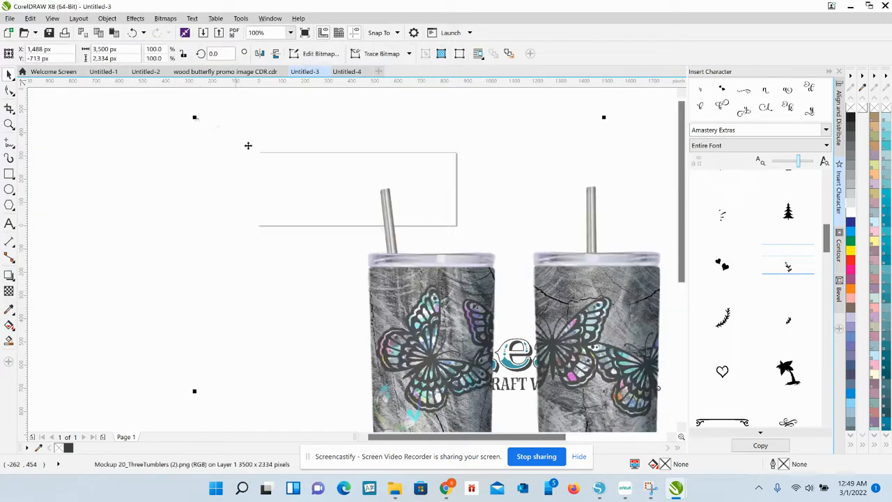
# Scale the tumbler mockup down to about 46%, roughly 1,613 × 1,076 px, and position it over the page frame
pyautogui.moveTo(194, 117); pyautogui.dragTo(313, 250)
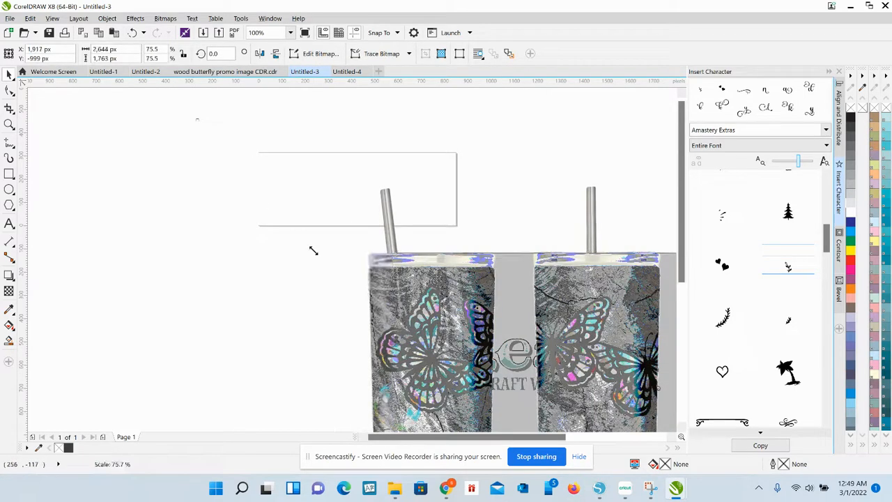
pyautogui.moveTo(537, 386); pyautogui.dragTo(249, 255)
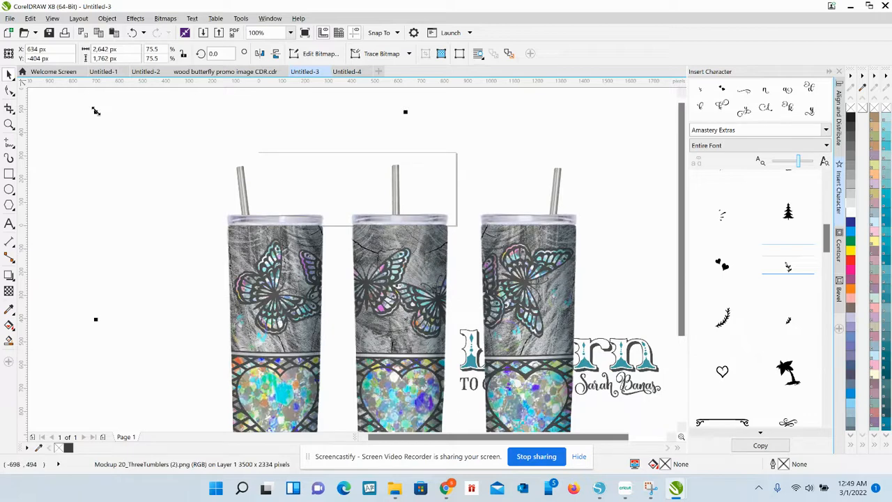
pyautogui.moveTo(96, 112); pyautogui.dragTo(257, 242)
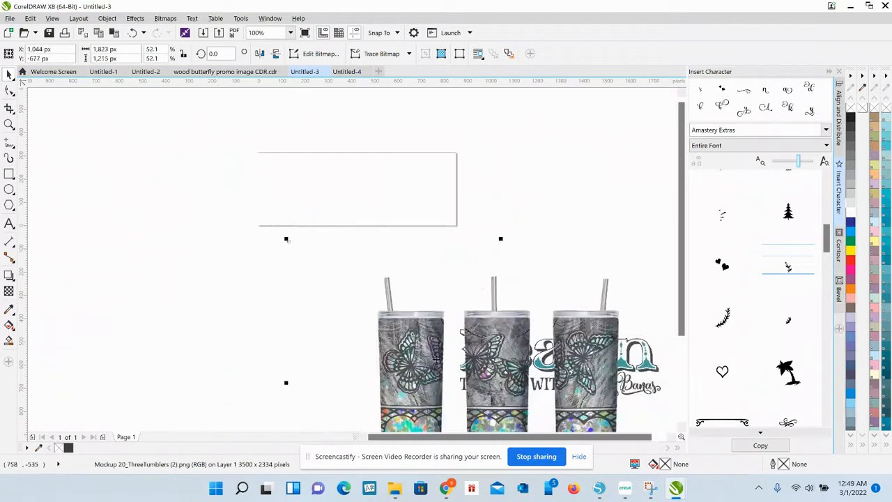
pyautogui.press('p')
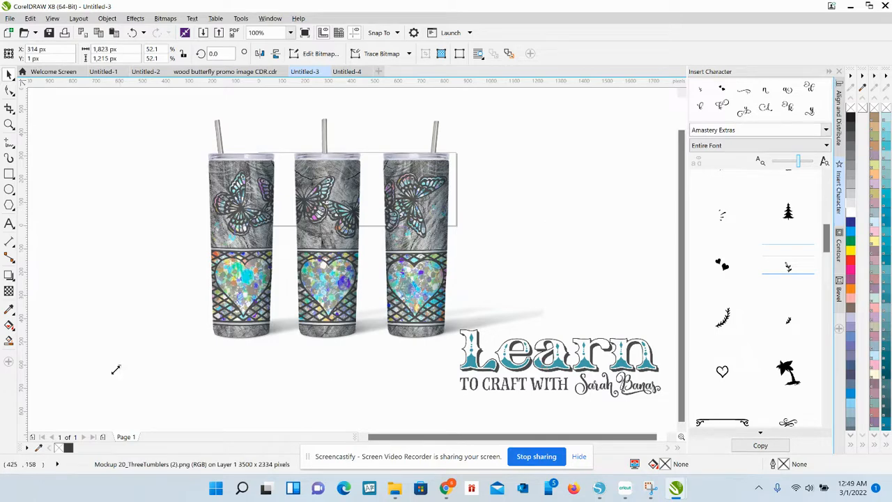
pyautogui.moveTo(117, 368); pyautogui.dragTo(166, 336)
pyautogui.moveTo(353, 277); pyautogui.dragTo(303, 279)
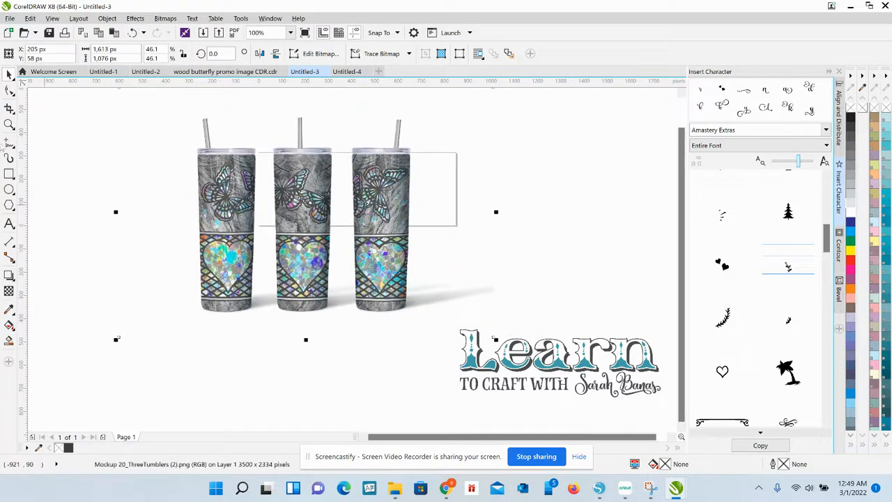
pyautogui.click(86, 174)
# Import the white_lights_wood_background image from its subfolder in the A1 folder and place it in the drawing
pyautogui.click(10, 19)
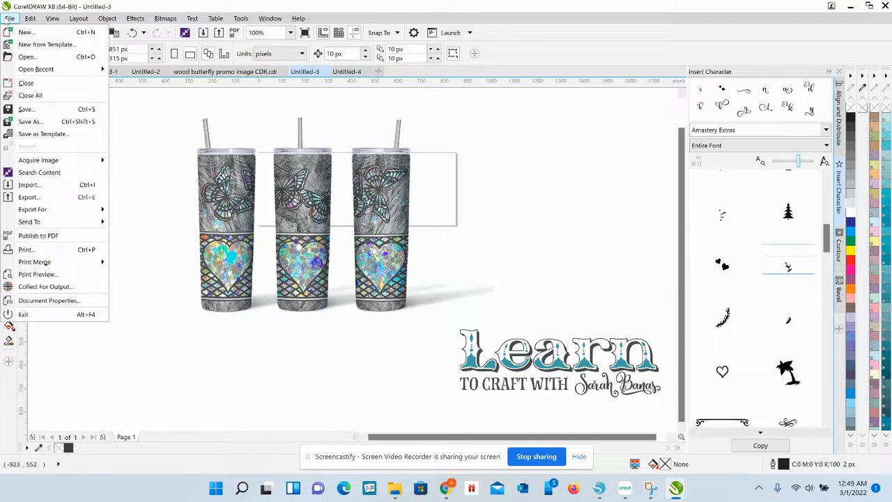
pyautogui.click(50, 186)
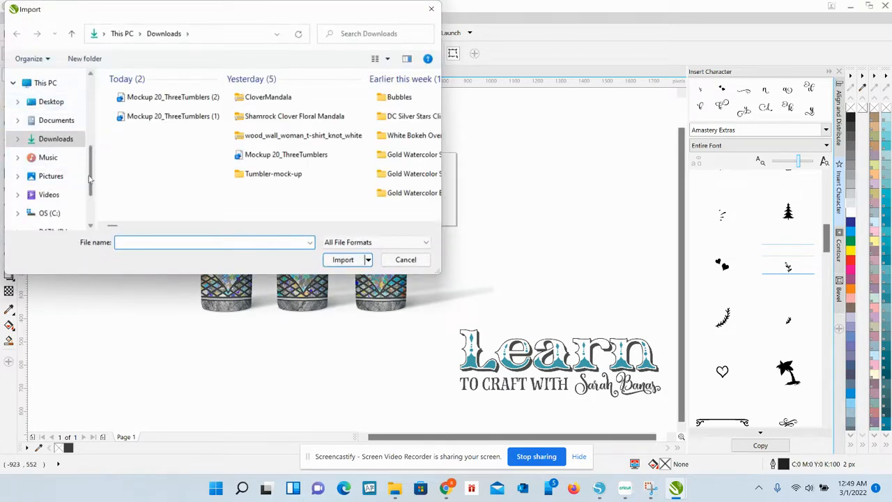
pyautogui.moveTo(90, 166); pyautogui.dragTo(93, 88)
pyautogui.click(43, 120)
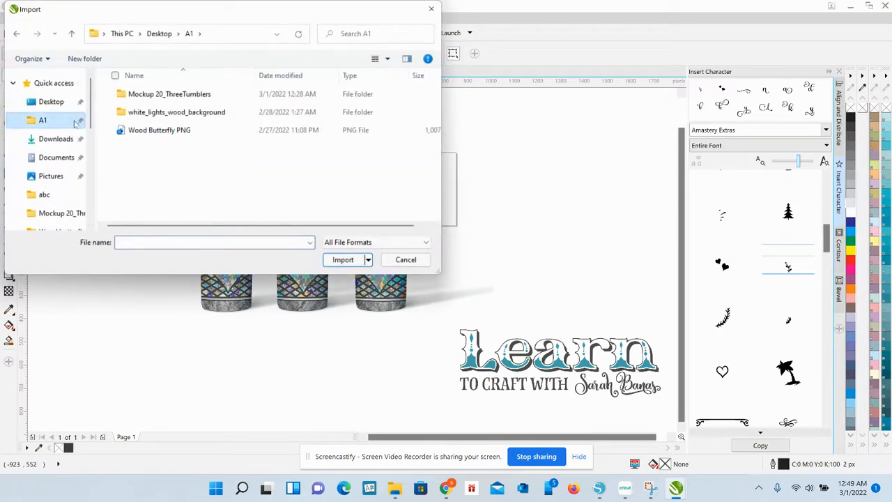
pyautogui.doubleClick(191, 114)
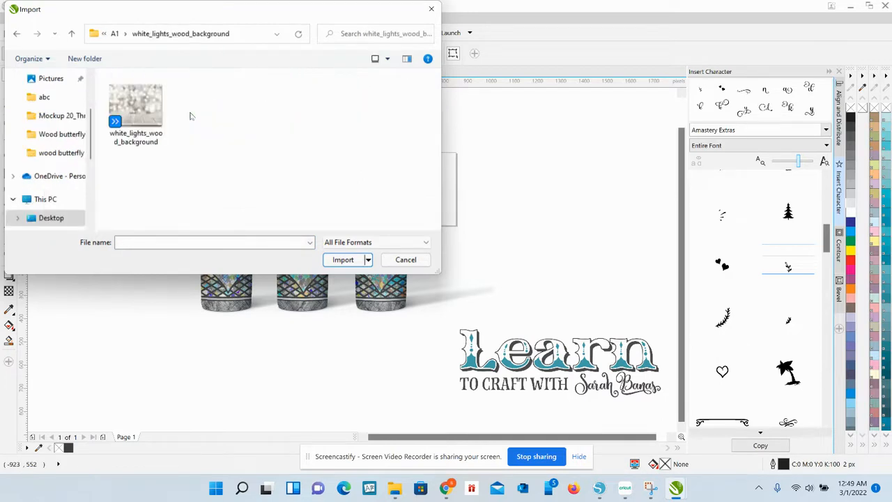
pyautogui.doubleClick(140, 112)
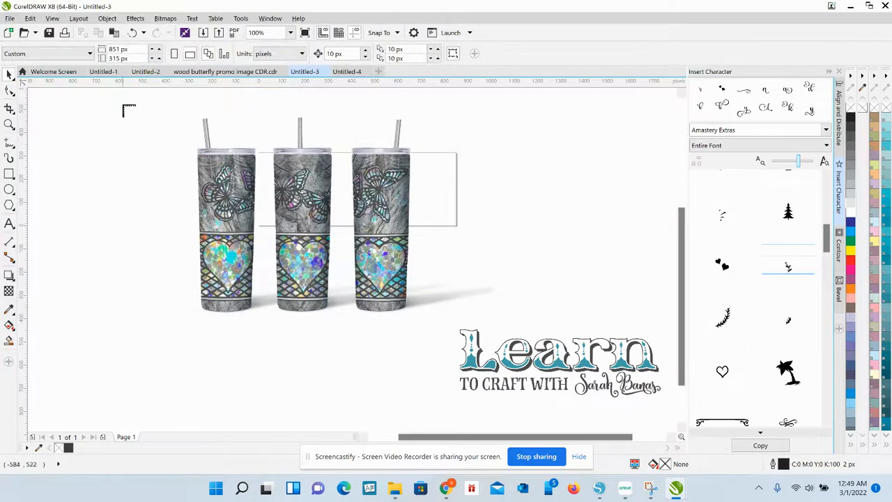
pyautogui.click(124, 105)
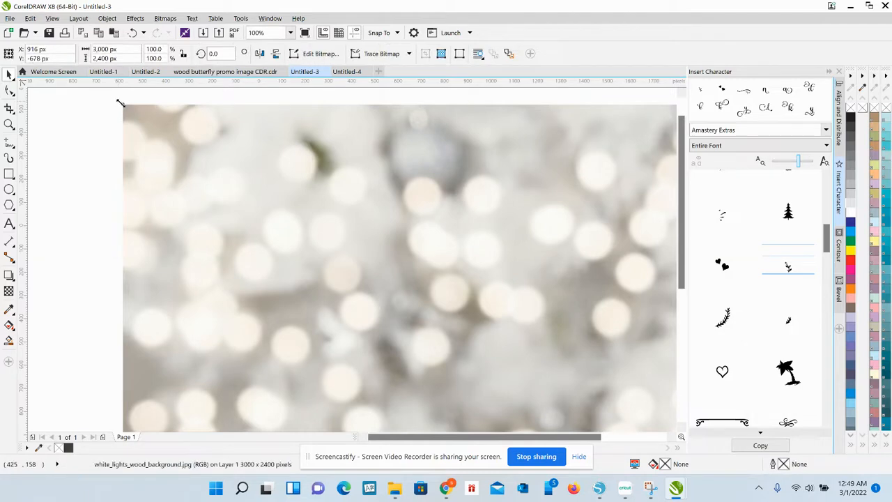
# Scale the wood background down to about 44.7%, roughly 1,341 × 1,073 px, and move it over the three tumblers
pyautogui.moveTo(120, 101); pyautogui.dragTo(382, 311)
pyautogui.moveTo(478, 360); pyautogui.dragTo(187, 142)
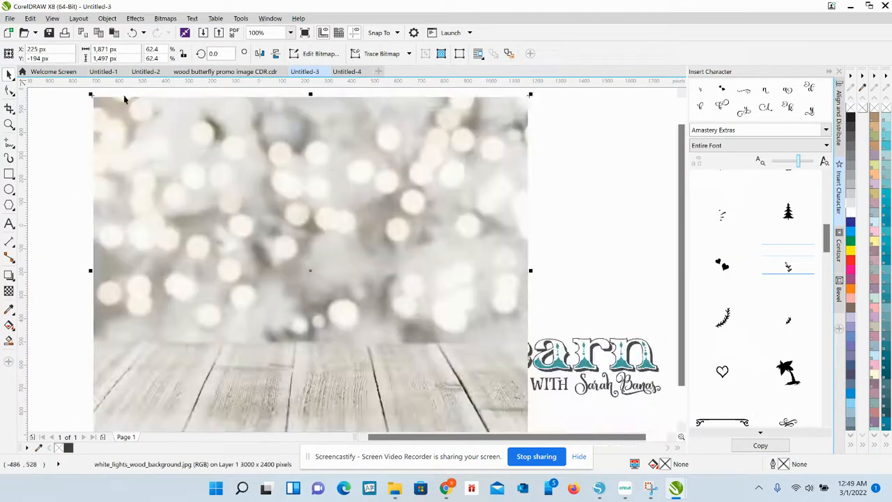
pyautogui.moveTo(92, 94); pyautogui.dragTo(215, 193)
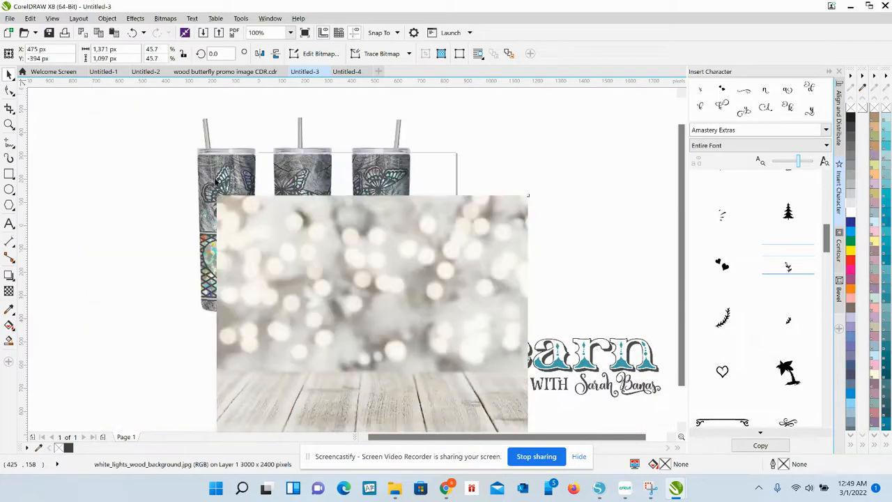
pyautogui.moveTo(323, 272); pyautogui.dragTo(258, 179)
# Change the stacking order of the wood background so it lies behind the tumblers
pyautogui.rightClick(258, 180)
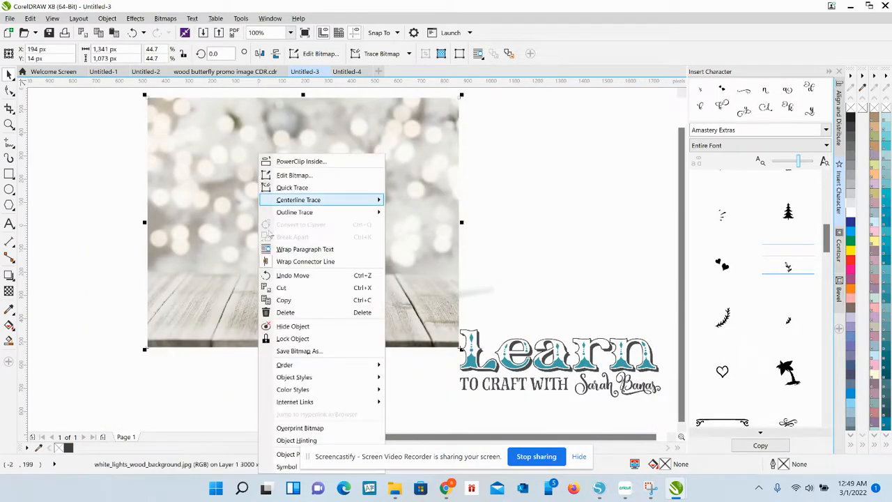
pyautogui.moveTo(304, 367)
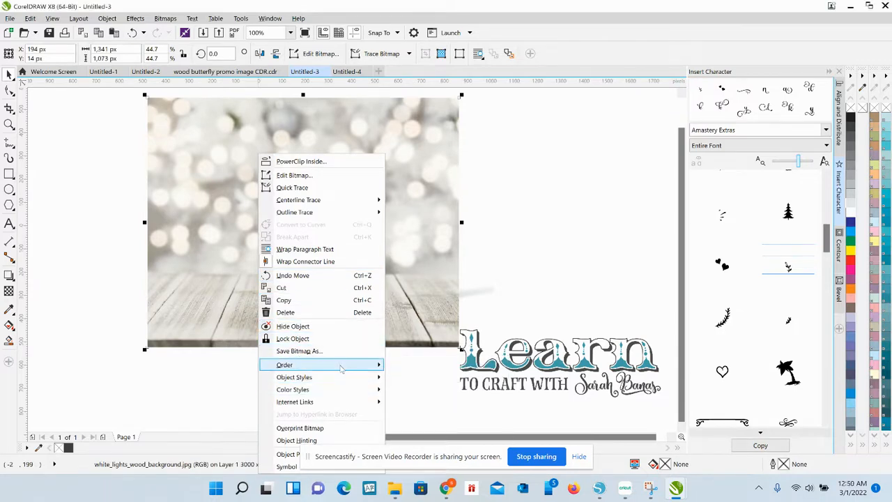
pyautogui.click(420, 376)
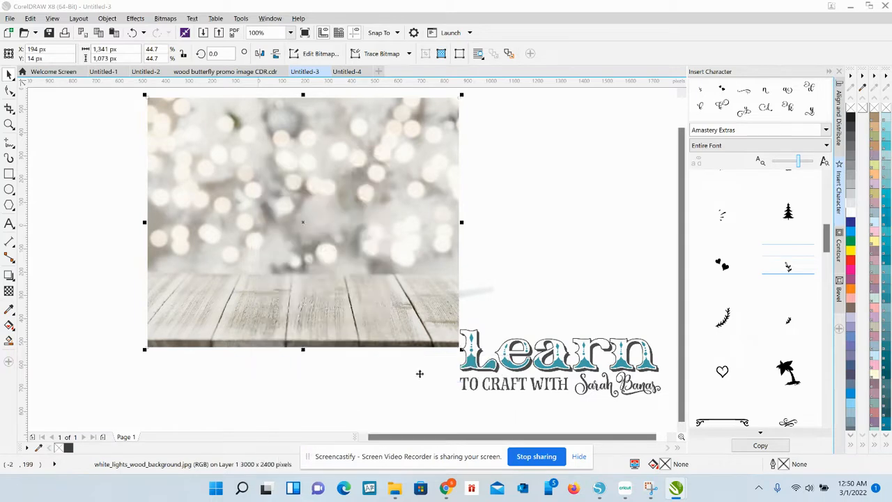
# Move the tumbler mockup down onto the wooden planks, then nudge it up by 60 px
pyautogui.click(387, 234)
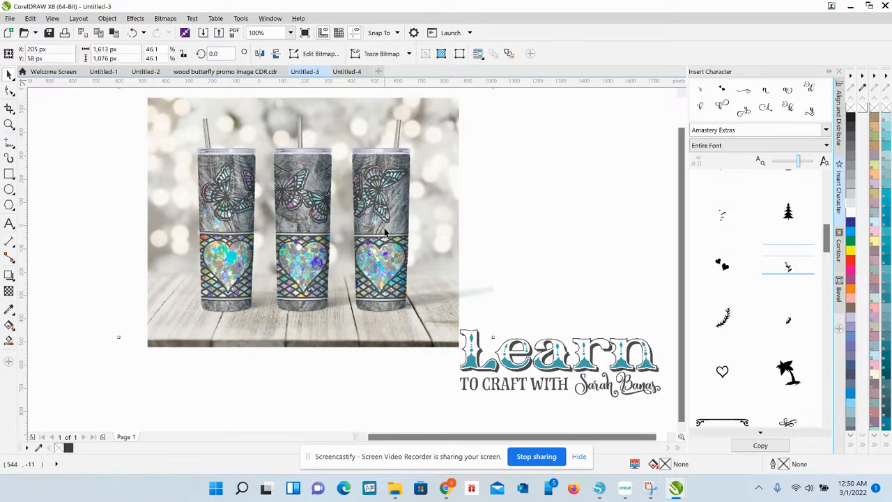
pyautogui.moveTo(373, 236); pyautogui.dragTo(375, 237)
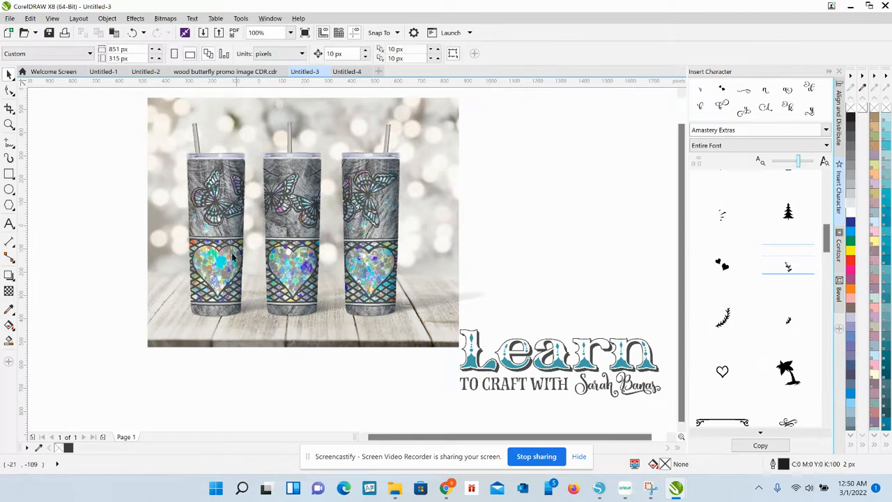
pyautogui.moveTo(223, 255); pyautogui.dragTo(230, 254)
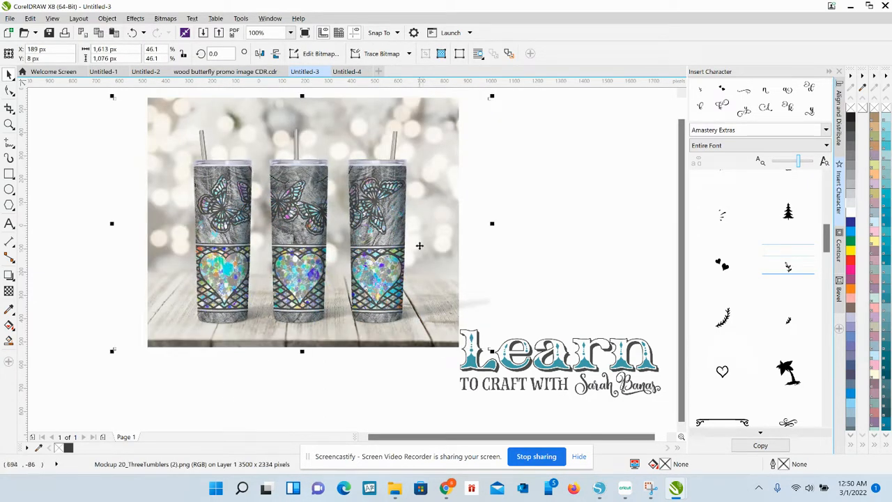
pyautogui.press('Up')
pyautogui.press('Up')
pyautogui.press('Up')
pyautogui.press('Up')
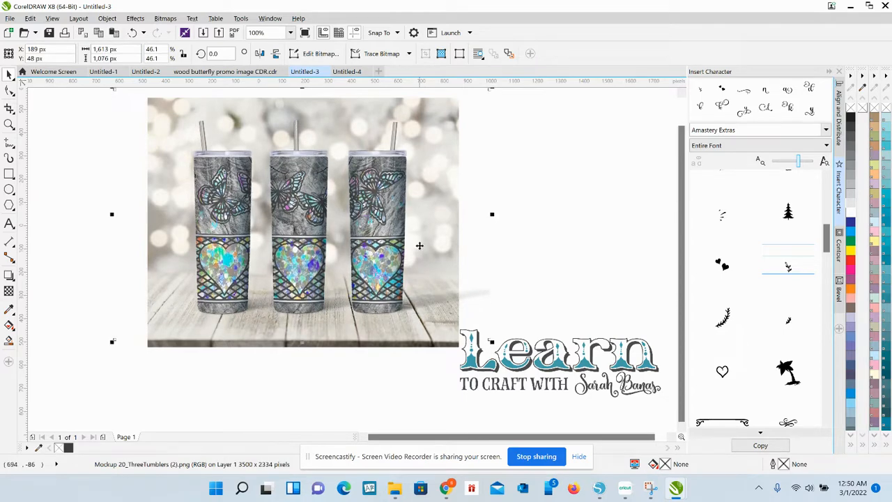
pyautogui.press('Up')
pyautogui.press('Up')
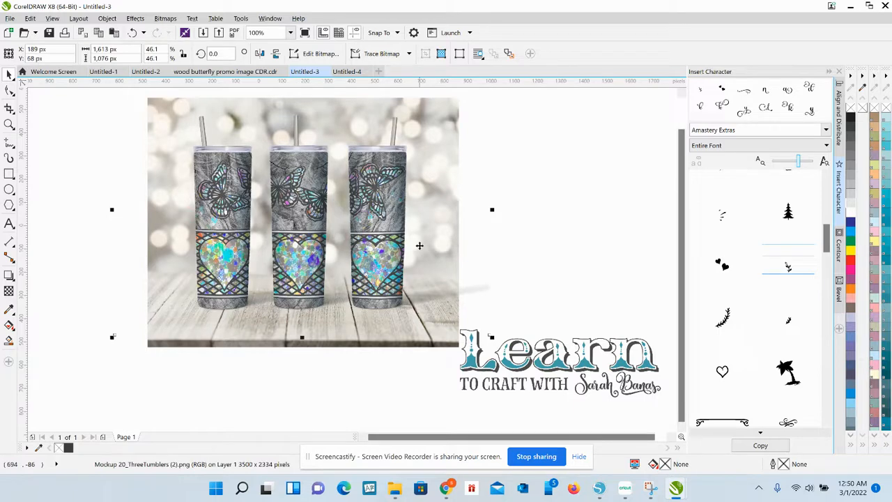
# Fine-tune the tumbler mockup's horizontal placement on the wood background, leaving it at about X 161 px, Y 59 px
pyautogui.click(572, 215)
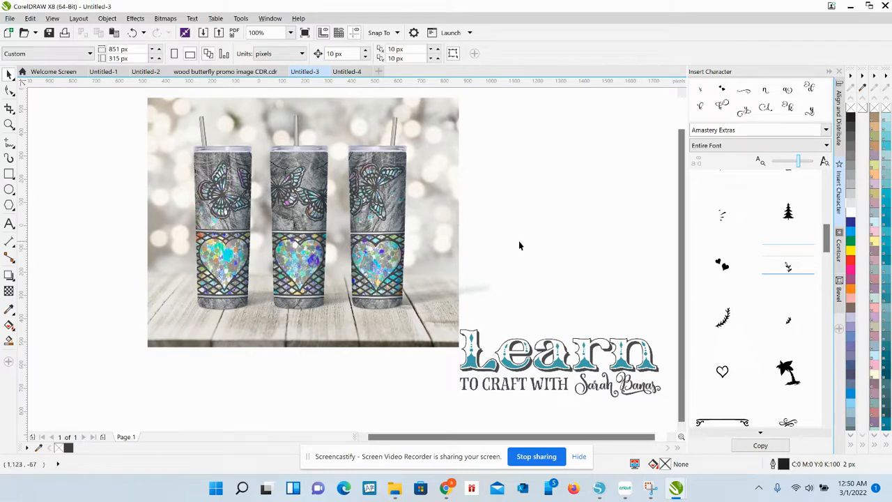
pyautogui.click(293, 248)
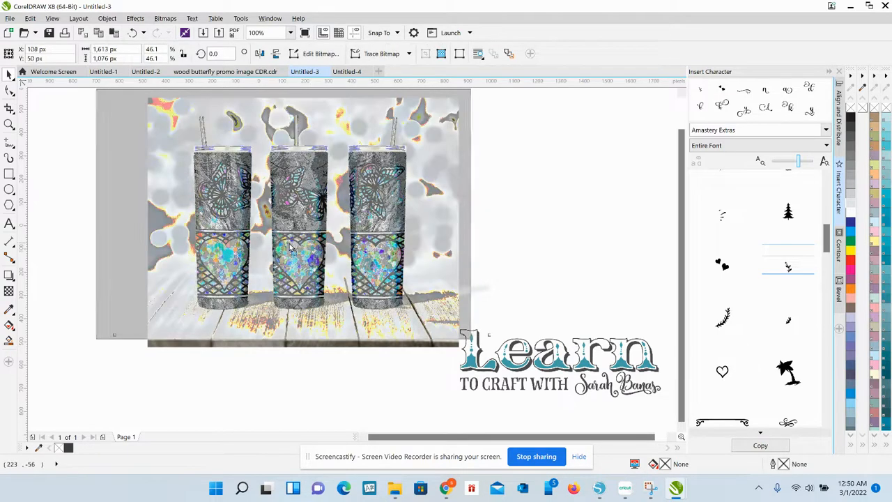
pyautogui.moveTo(291, 247); pyautogui.dragTo(324, 244)
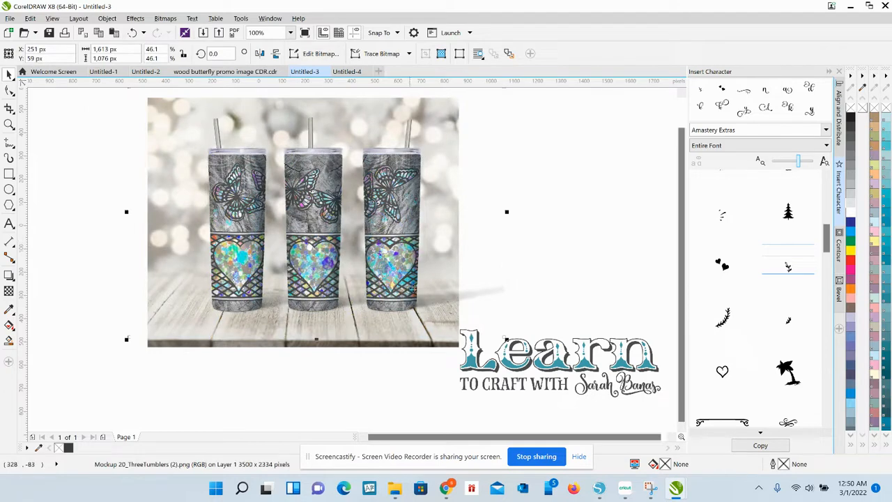
pyautogui.moveTo(396, 267); pyautogui.dragTo(377, 246)
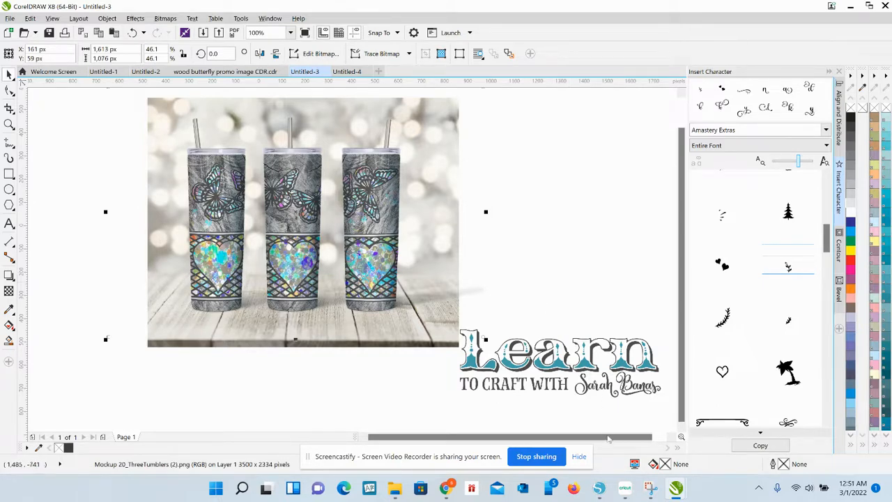
# Switch to Snipping Tool and take a rectangular snip of the tumbler scene, cropped to the edges of the wood background
pyautogui.moveTo(649, 488)
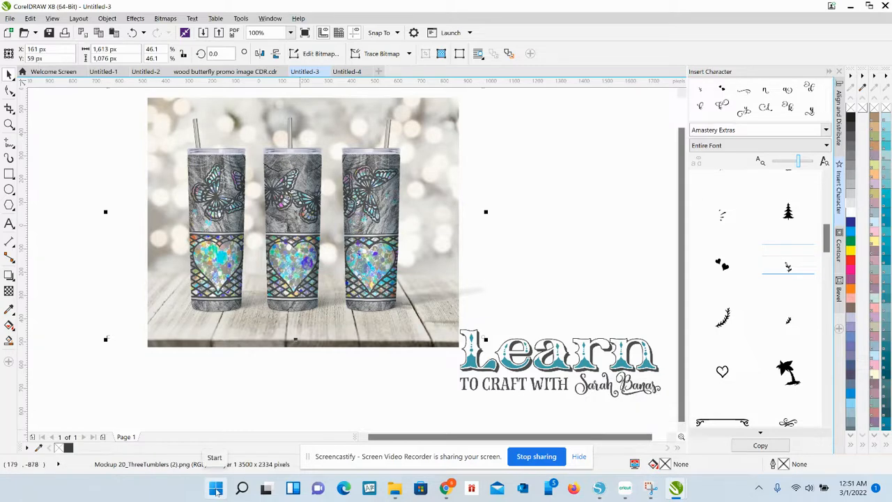
pyautogui.click(650, 487)
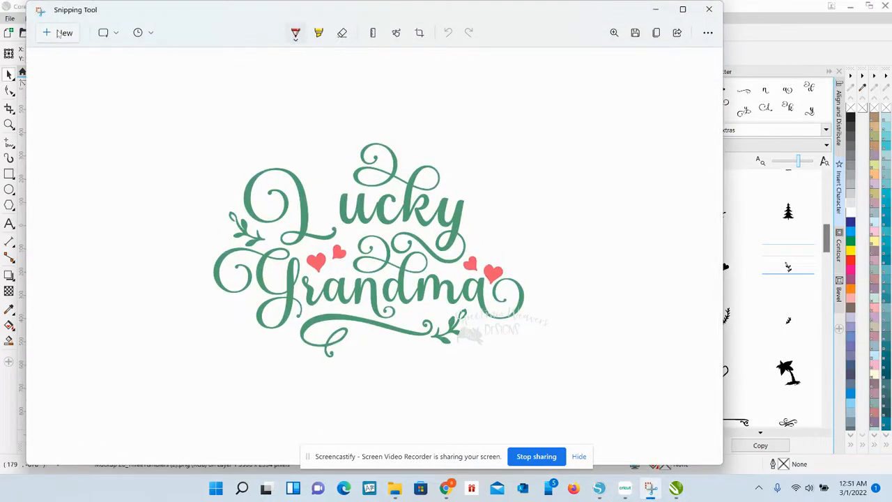
pyautogui.click(59, 33)
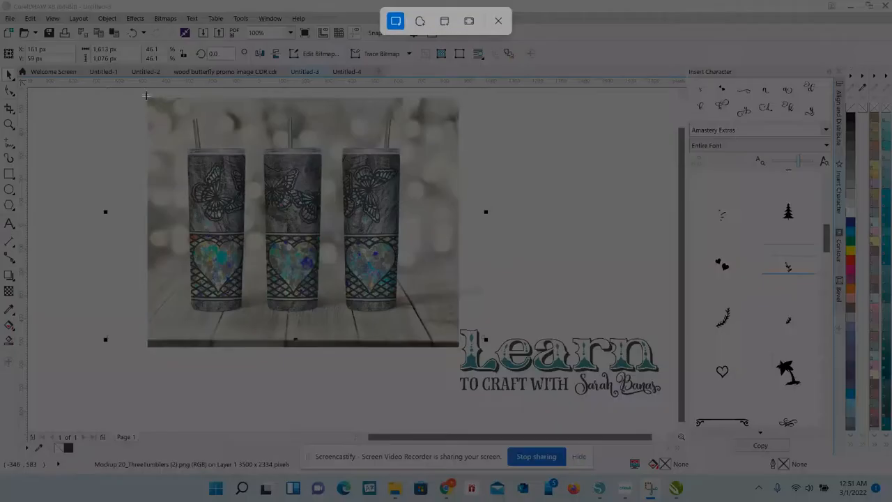
pyautogui.moveTo(147, 96); pyautogui.dragTo(459, 345)
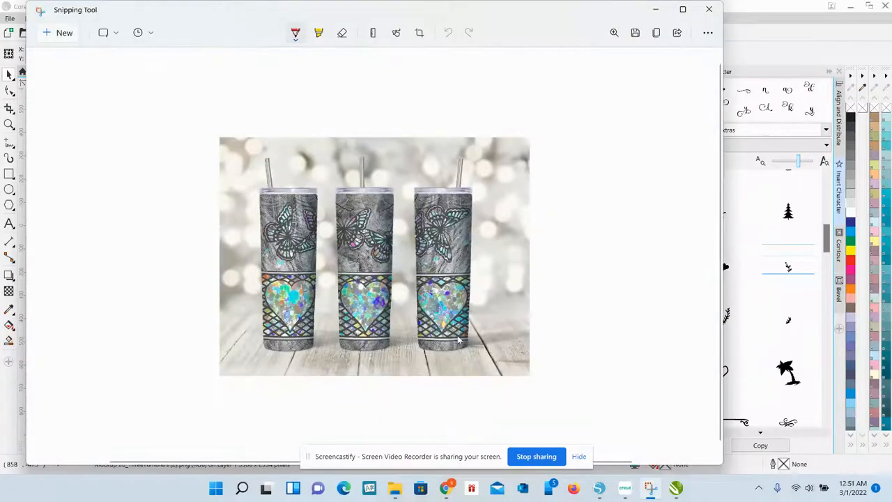